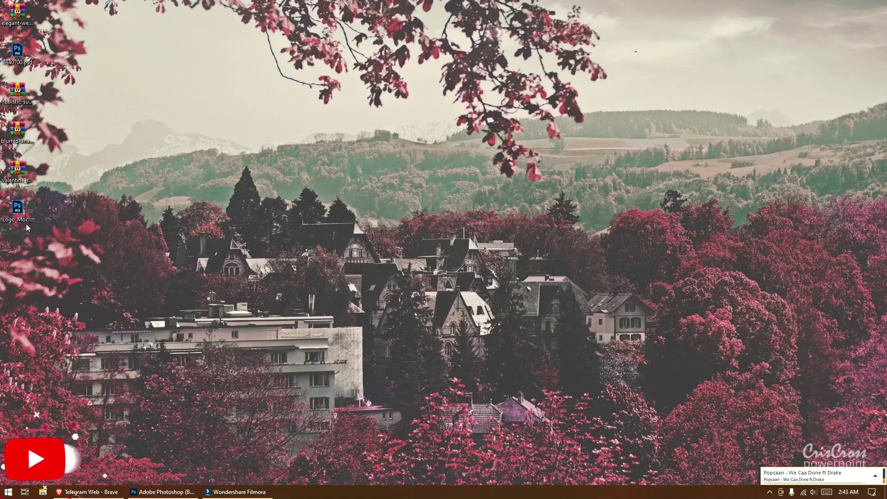
Step: Open the office logo mockup PSD and select the logo layer inside the YOUR LOGO HERE group
double_click(19, 212)
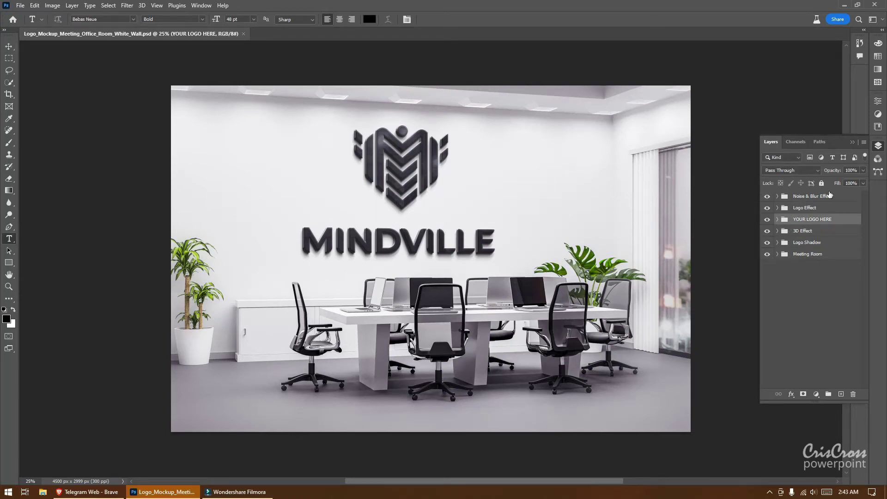
left_click(777, 220)
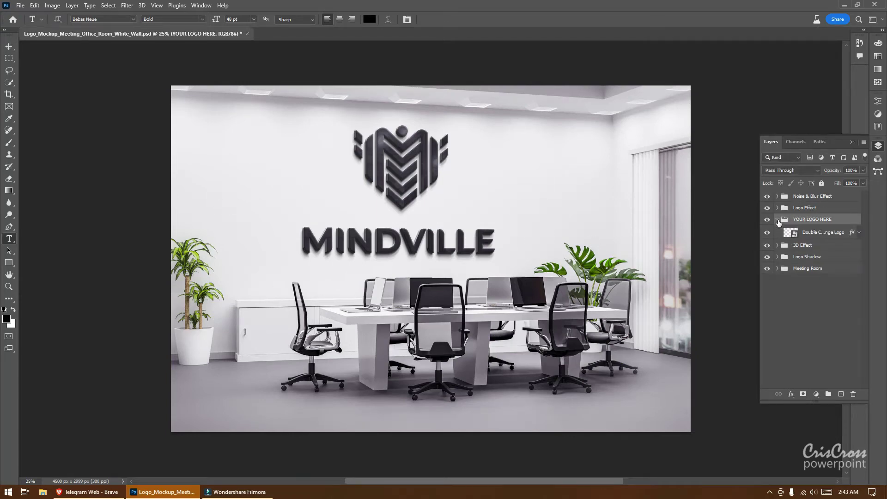
left_click(794, 234)
Step: Open the logo smart object and type 'CRIS CROSS' over the MINDVILLE logo, then select it all
double_click(790, 232)
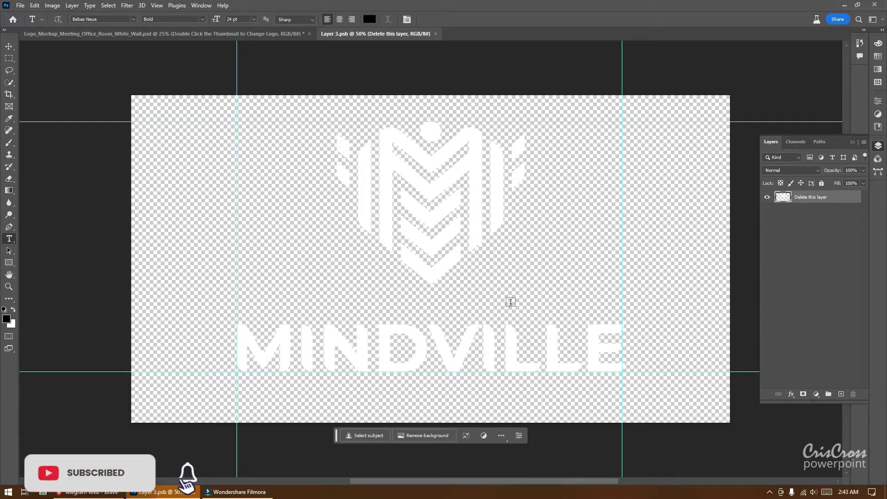
left_click(440, 346)
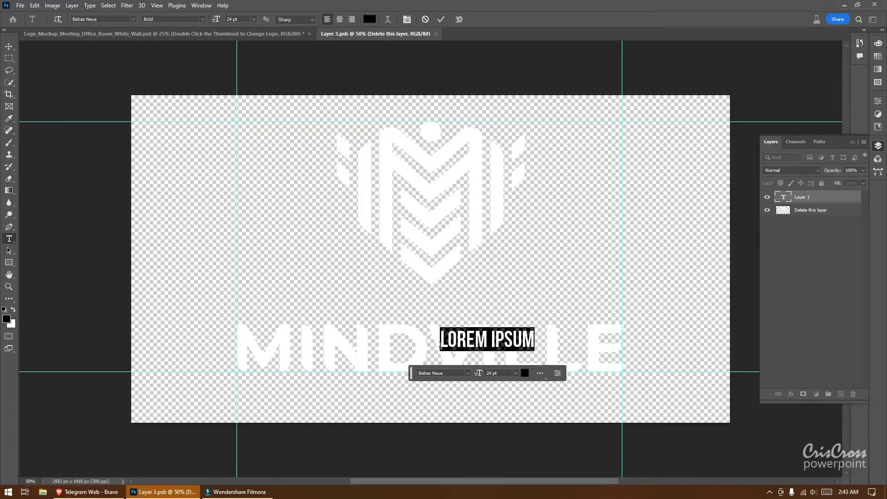
type("CRI")
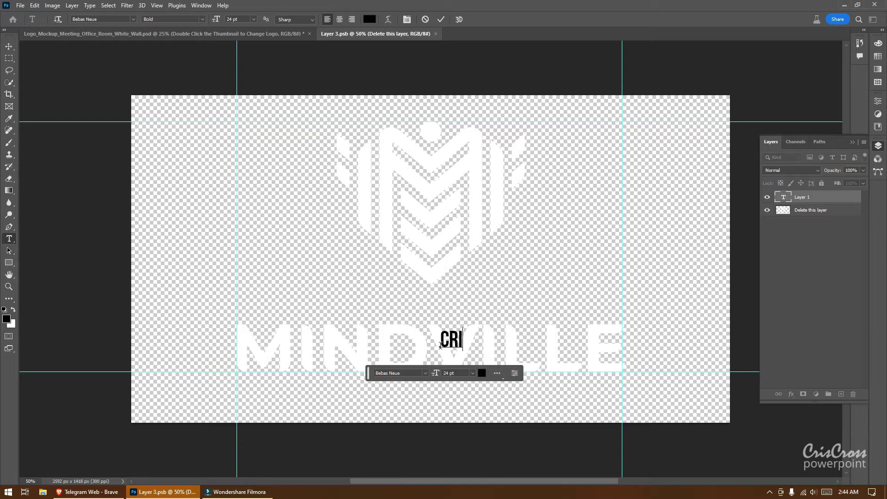
type("S ")
type("CROSS")
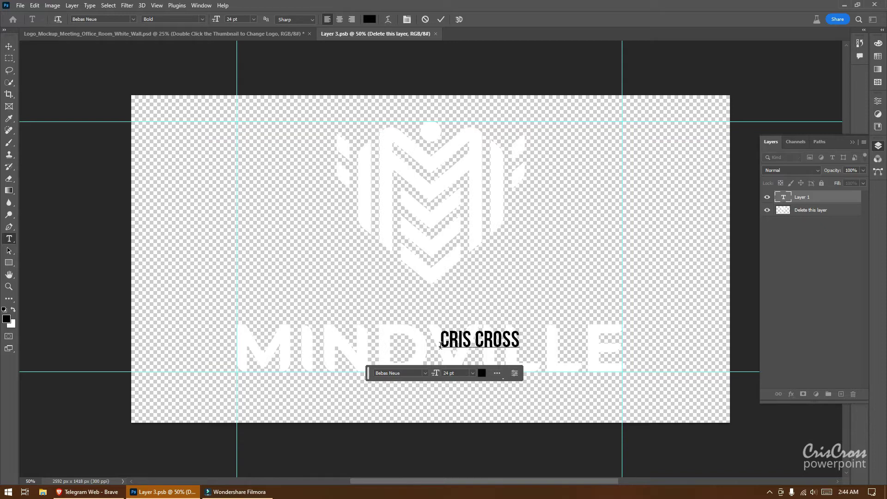
key("ctrl")
key("ctrl+a")
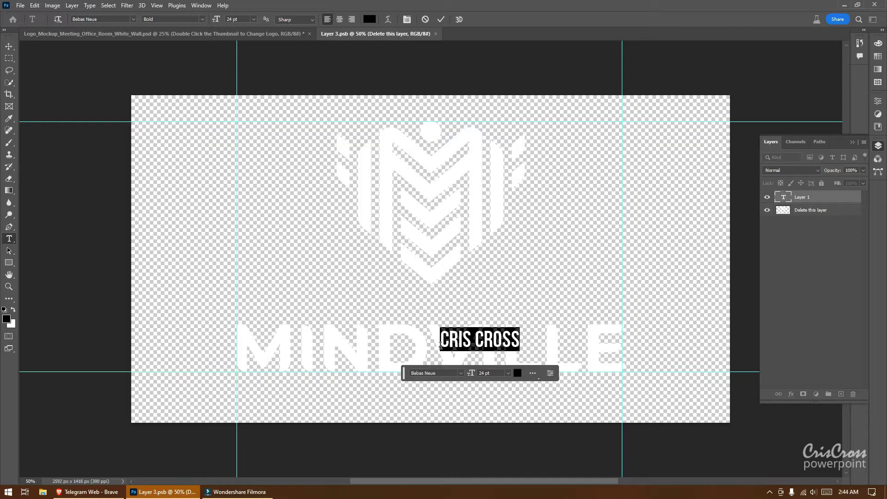
Step: Set the CRIS CROSS text font to Impact at 72 pt
left_click(460, 373)
key("Up")
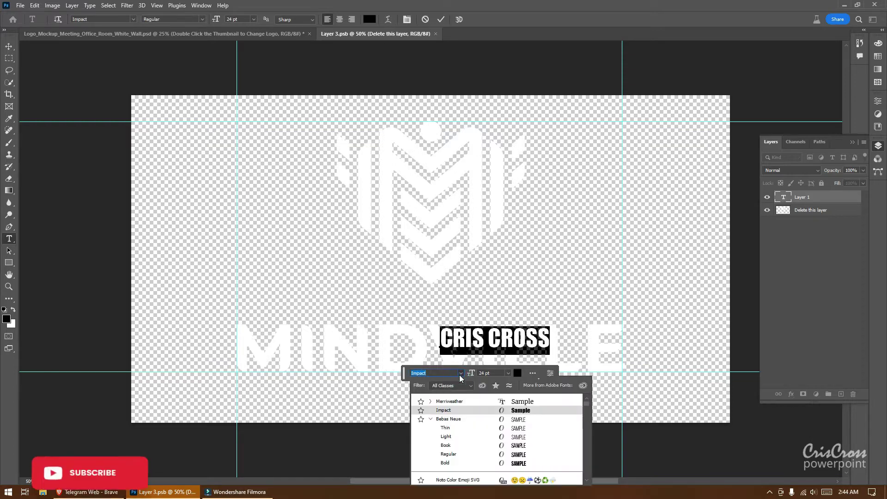
left_click(458, 414)
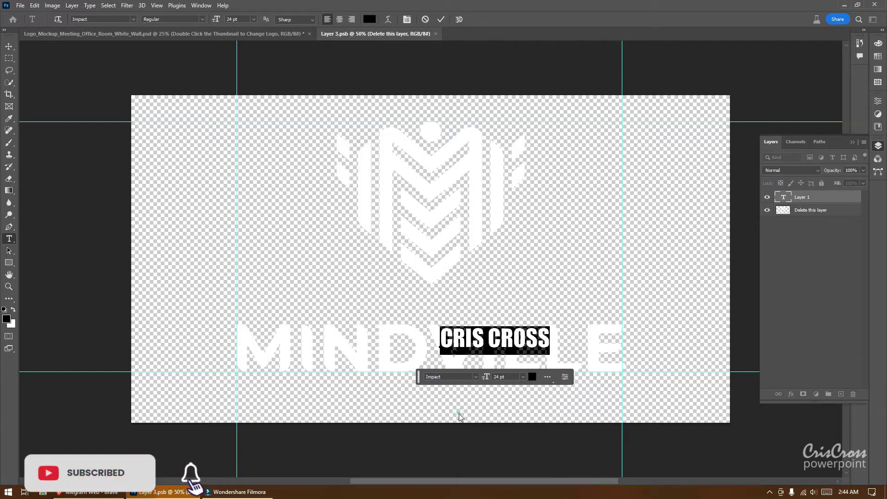
left_click(523, 376)
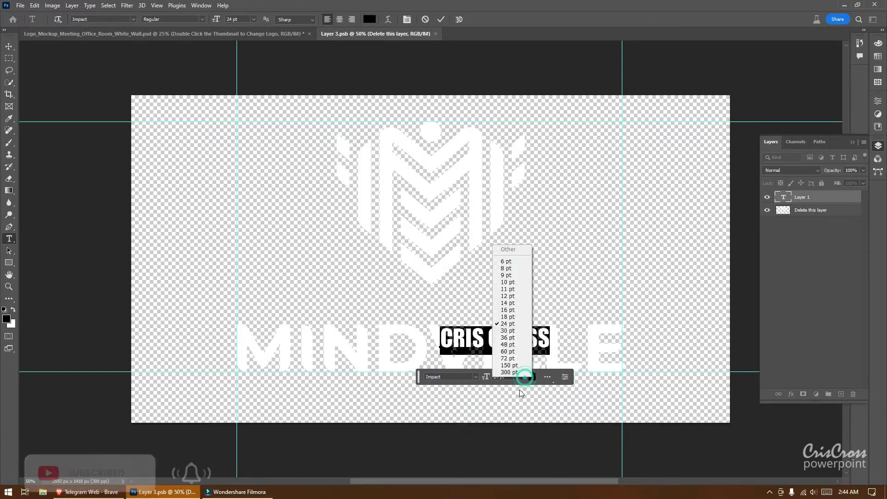
left_click(514, 359)
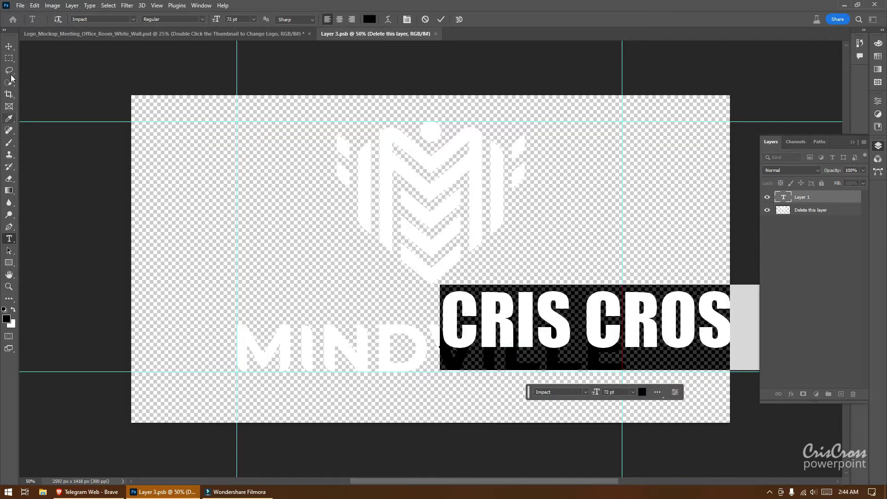
Step: Commit the text and move it centred over the MINDVILLE lettering
left_click(9, 46)
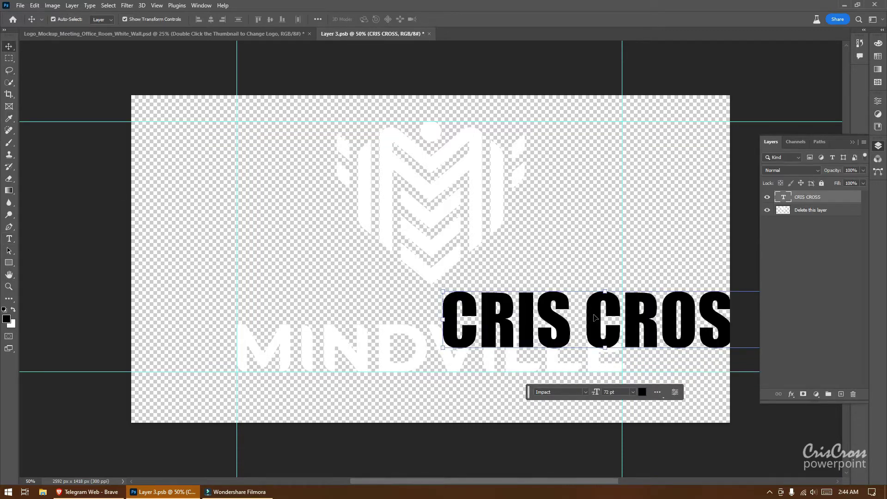
left_click_drag(594, 318, 422, 340)
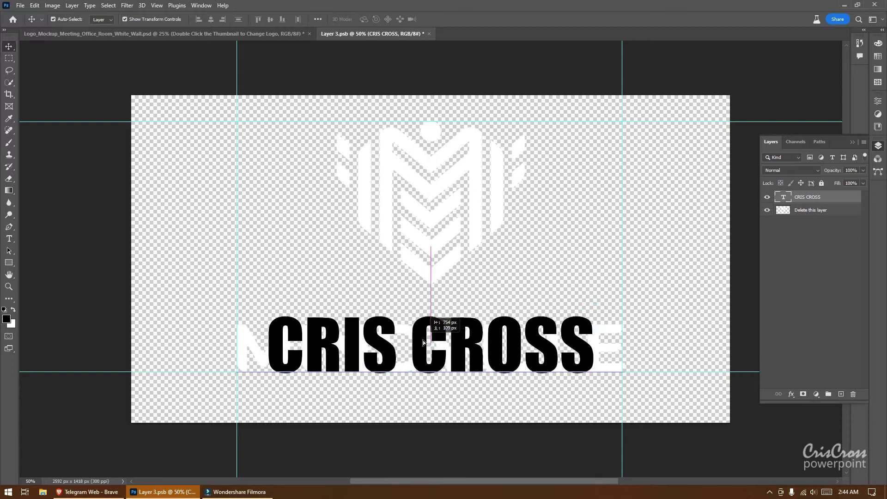
left_click_drag(423, 340, 422, 342)
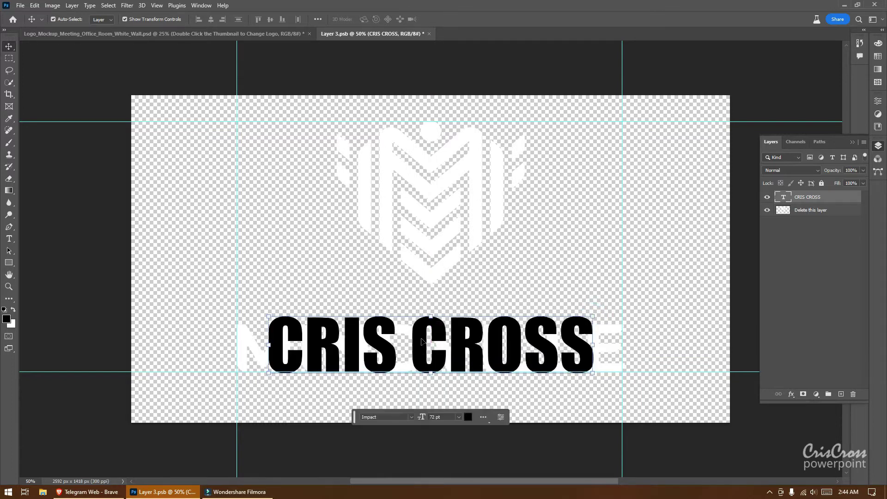
Step: Colour the CRIS CROSS text white (#fefefe) and hide the original MINDVILLE logo layer
left_click(467, 416)
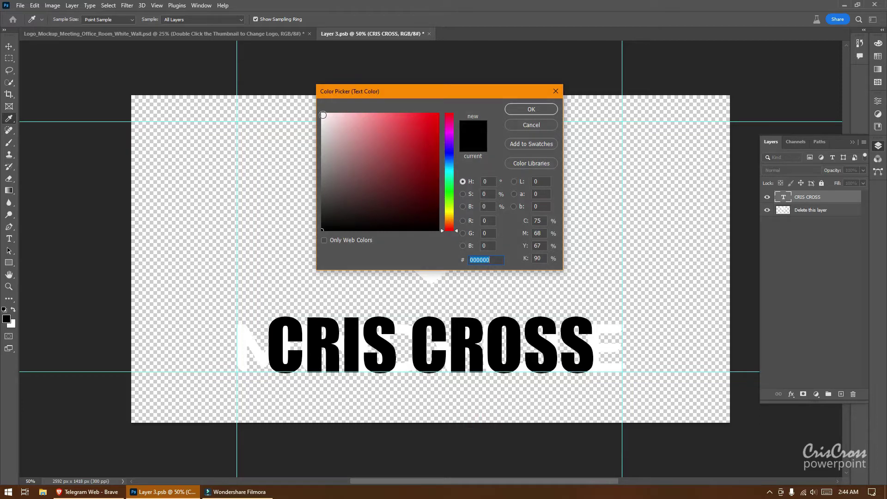
left_click(321, 114)
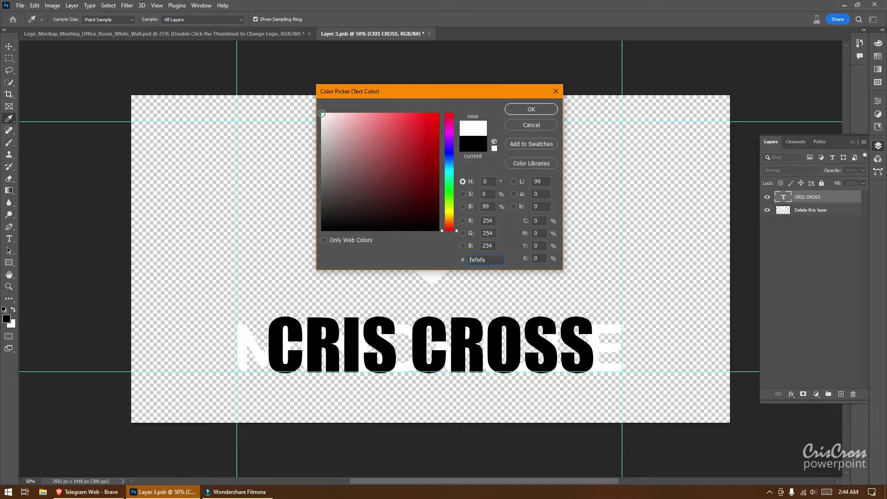
left_click(508, 111)
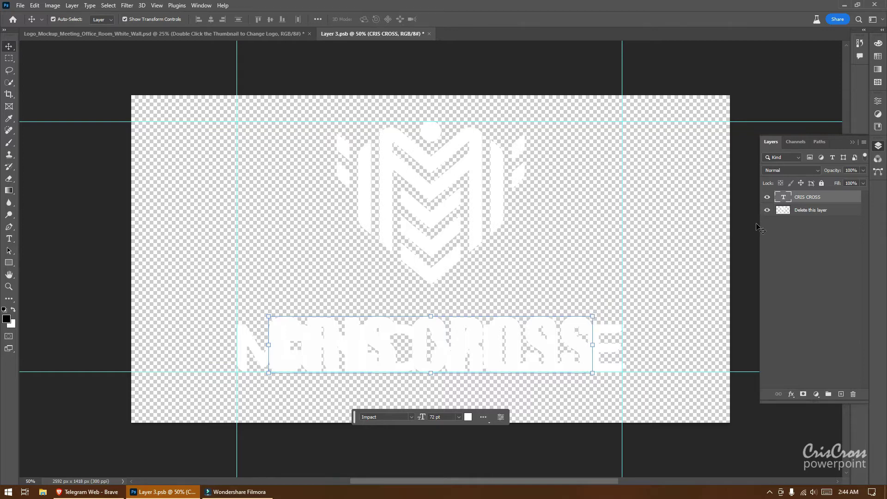
left_click(766, 210)
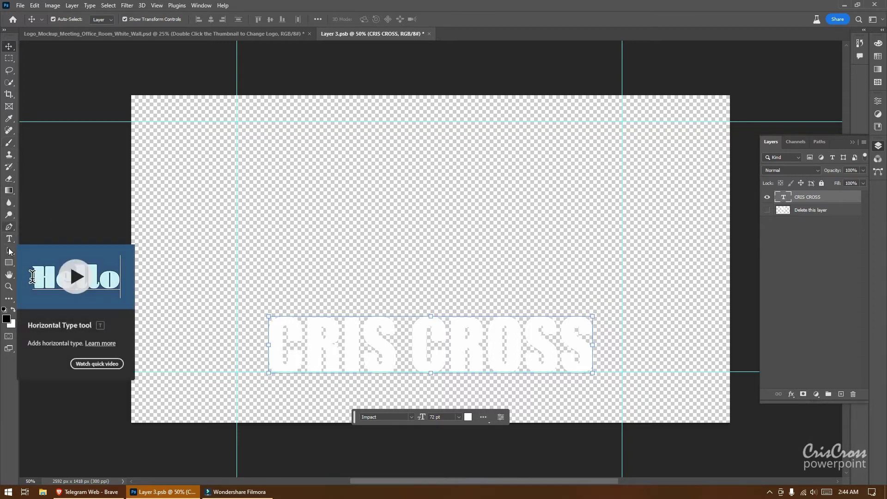
Step: Draw a tall white 95 × 611 px rectangle bar above the CRIS CROSS text
left_click(9, 262)
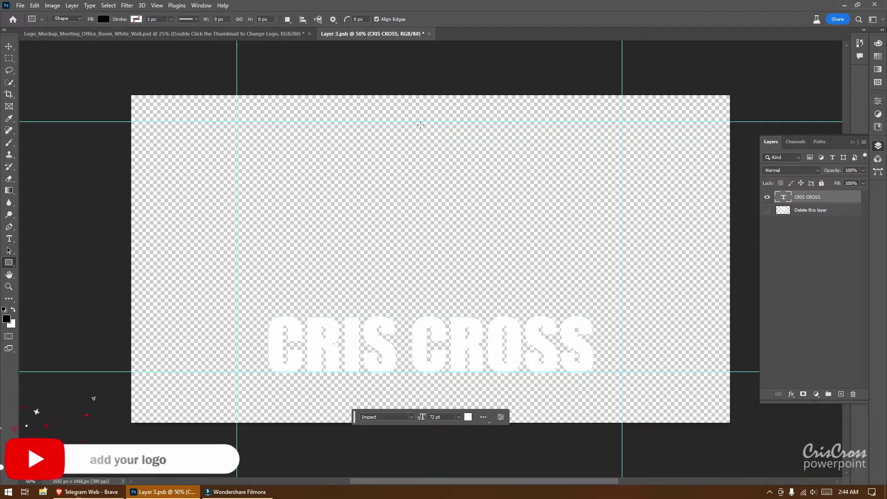
left_click_drag(420, 123, 442, 263)
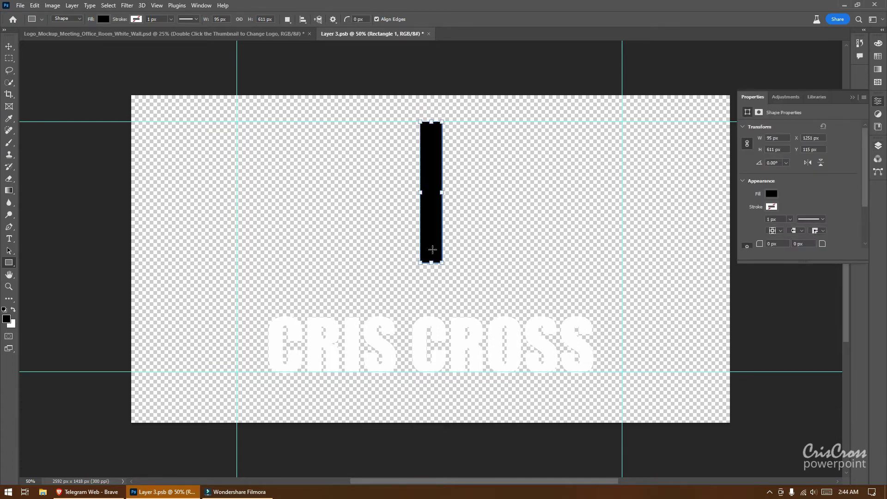
left_click(769, 196)
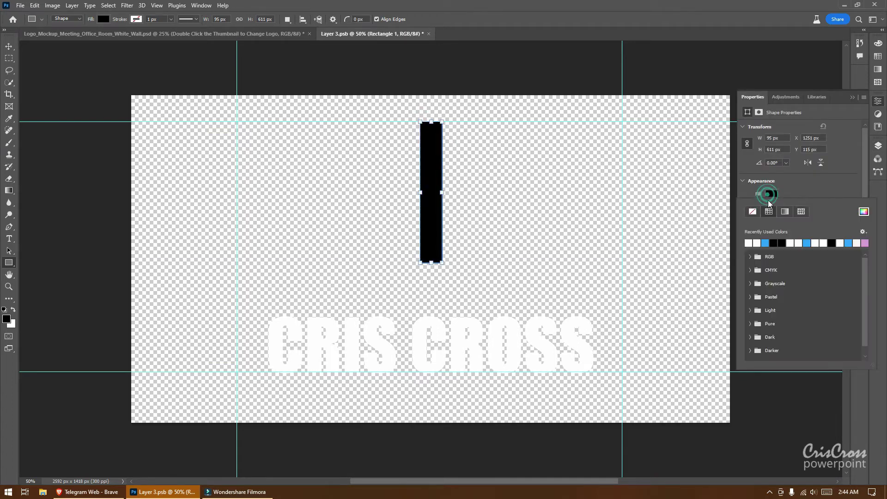
left_click(748, 241)
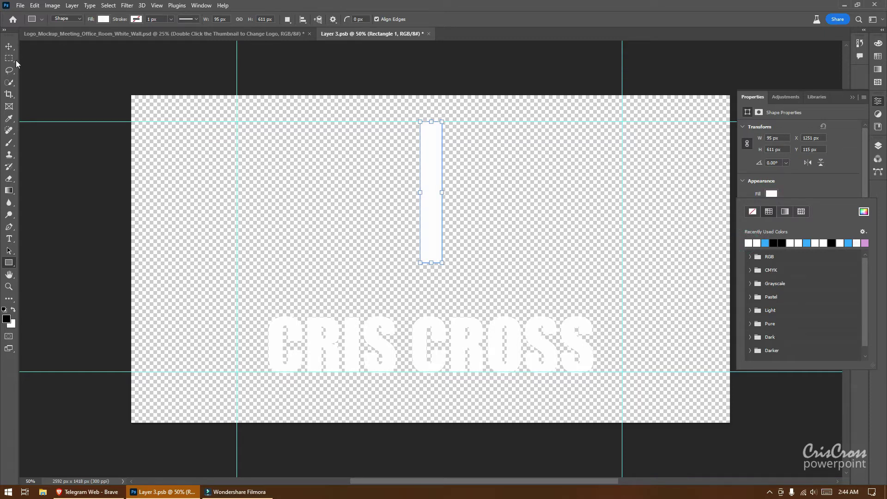
left_click(9, 46)
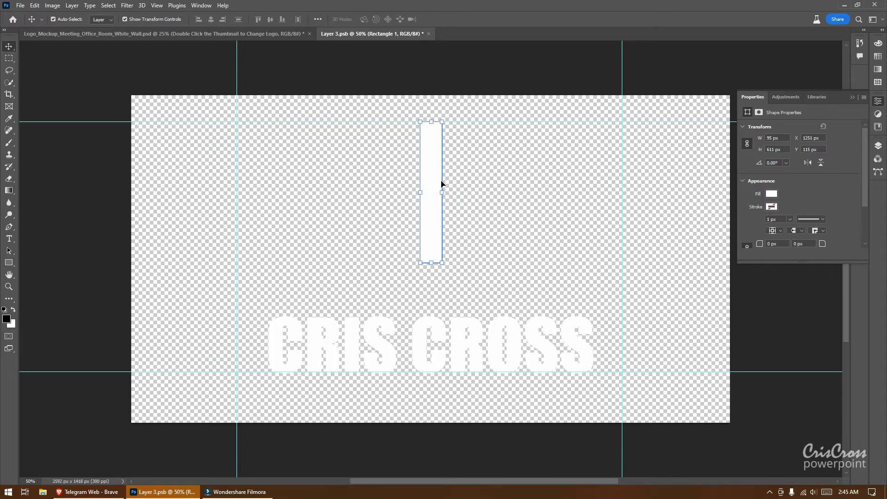
Step: Duplicate the vertical bar and rotate the copy 90° to lie horizontally
left_click(436, 189)
left_click_drag(436, 190, 499, 209)
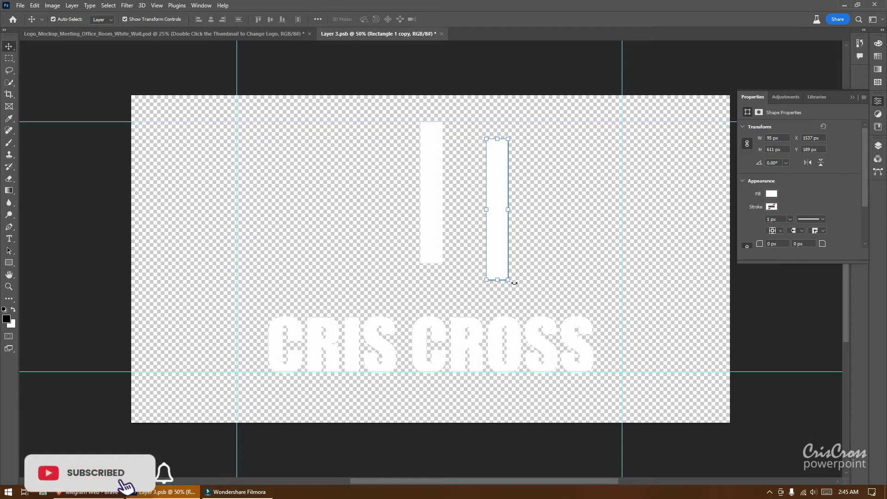
left_click(786, 163)
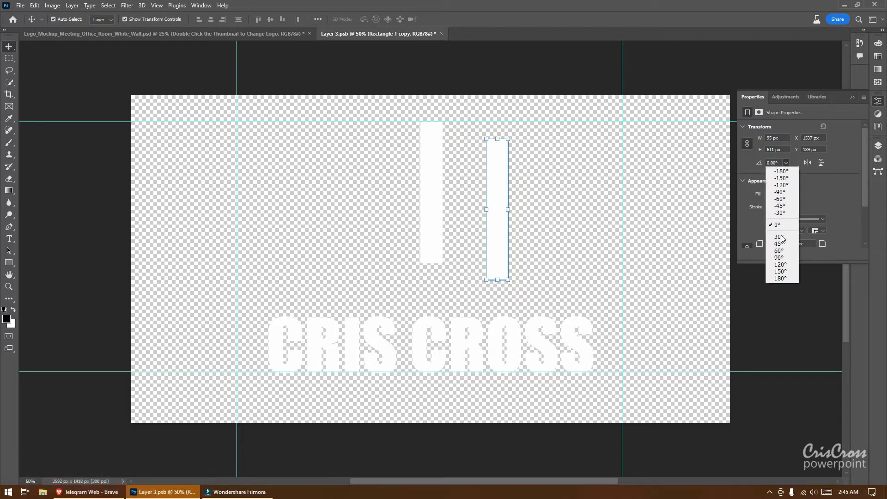
left_click(778, 257)
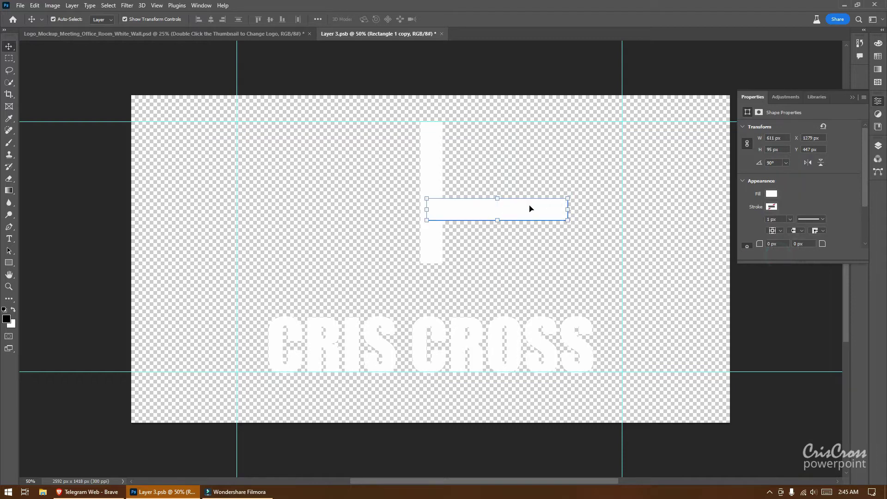
Step: Move and enlarge the horizontal bar across the upright bar's top to form a cross
mouse_move(529, 208)
left_mouse_down()
mouse_move(458, 161)
mouse_move(471, 166)
left_mouse_up()
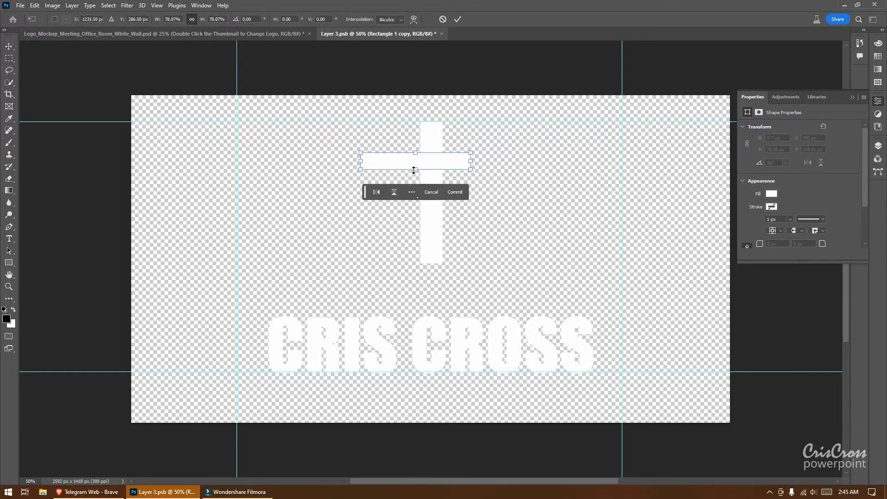
left_click_drag(414, 170, 417, 174)
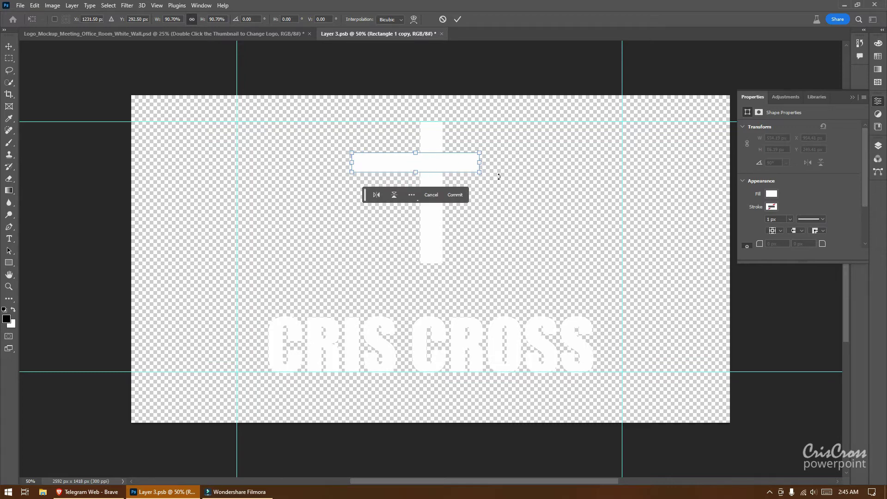
left_click_drag(438, 166, 455, 159)
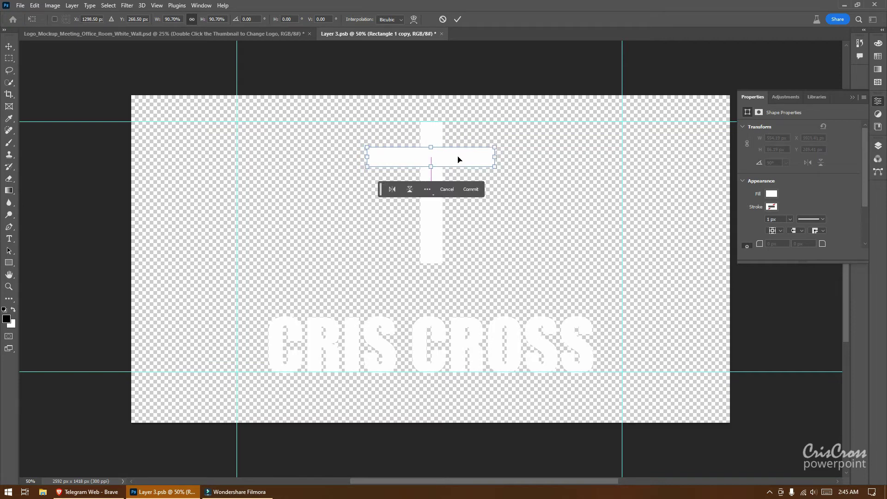
left_click(474, 189)
left_click(526, 193)
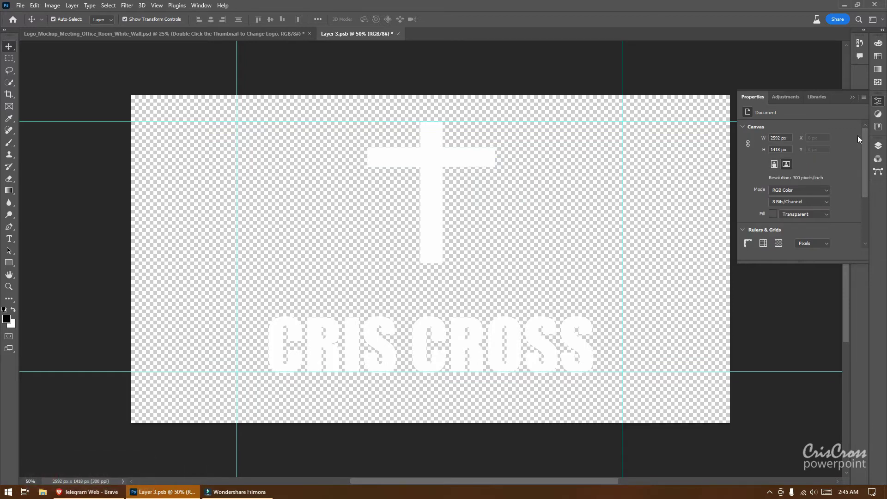
Step: Check the layers list, then close the Layer 3.psb logo document, saving its changes
left_click(878, 105)
left_click(877, 146)
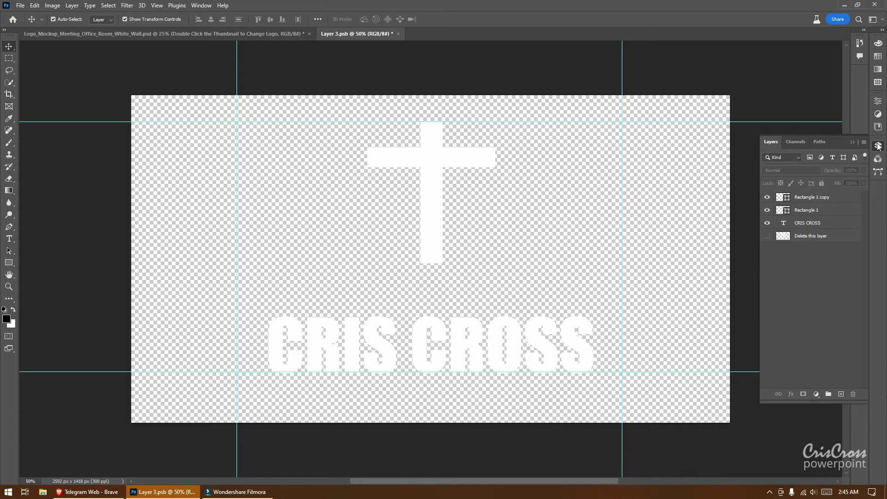
left_click(877, 145)
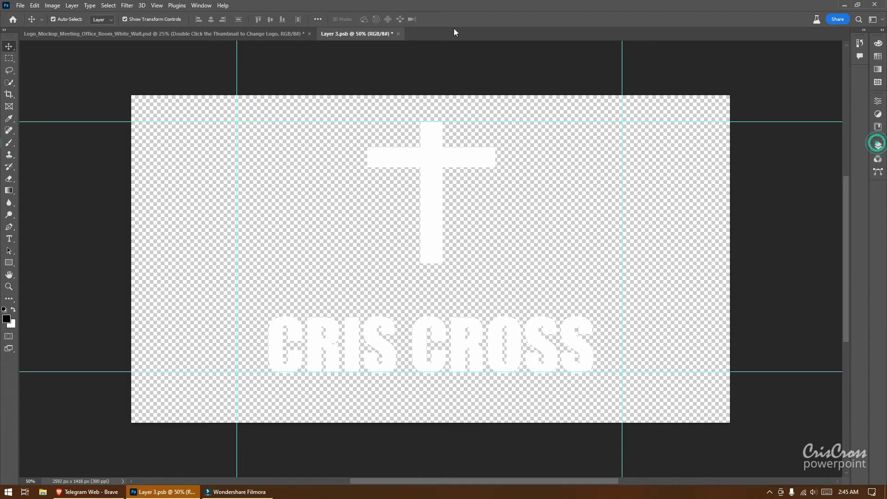
left_click(398, 34)
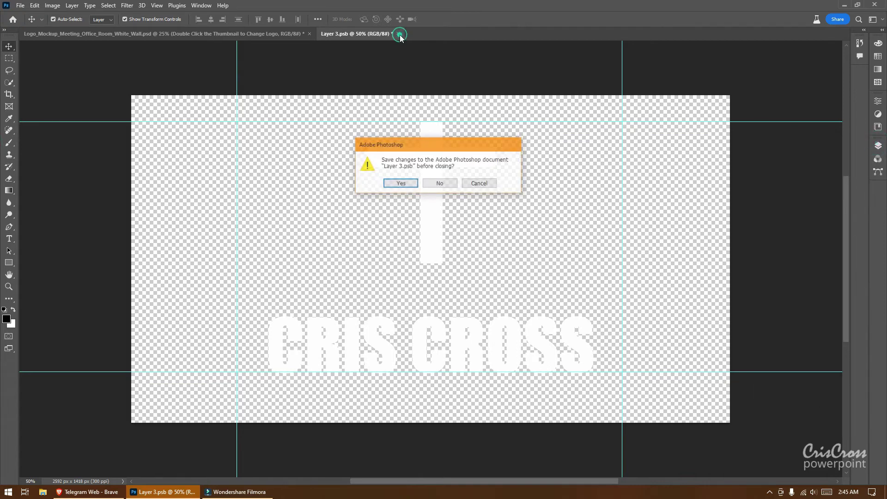
left_click(401, 184)
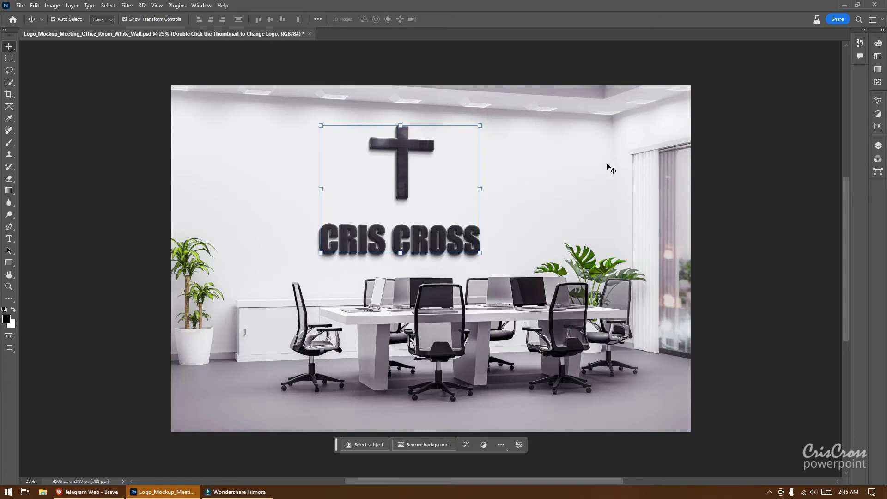
Step: Export the mockup as a PNG named CRISCROSS to the Desktop
left_click(747, 180)
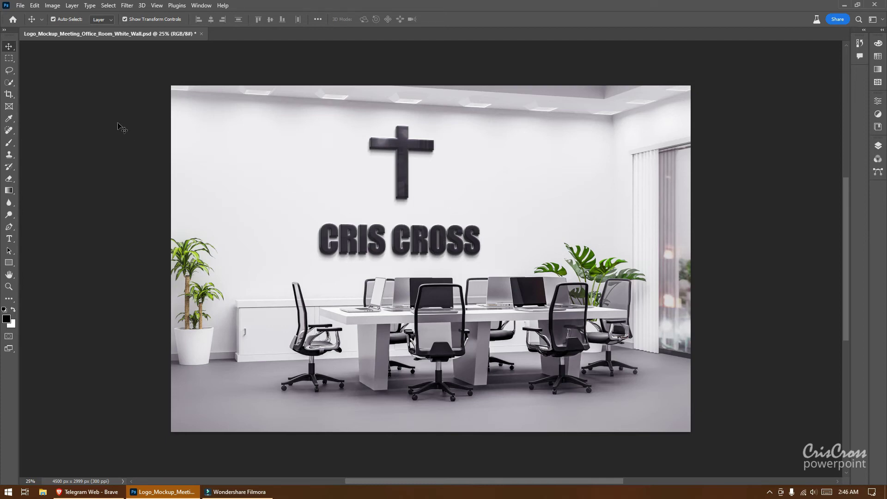
left_click(20, 6)
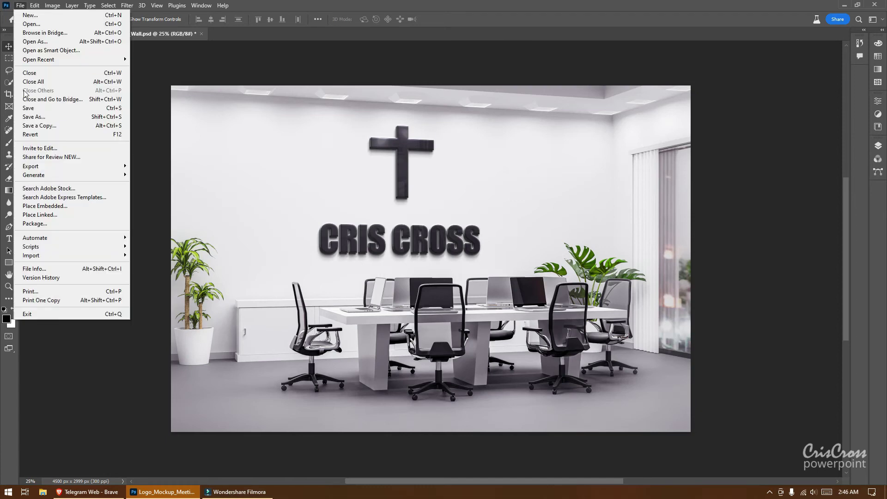
mouse_move(42, 166)
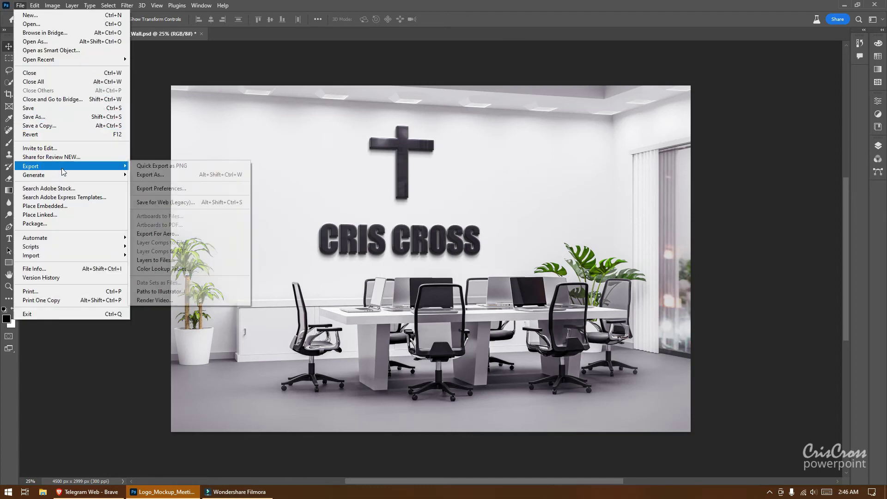
left_click(174, 175)
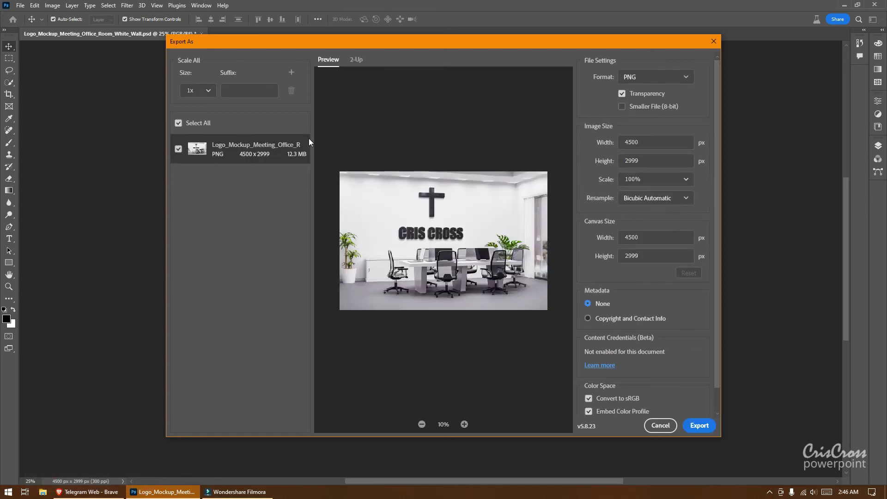
left_click(700, 425)
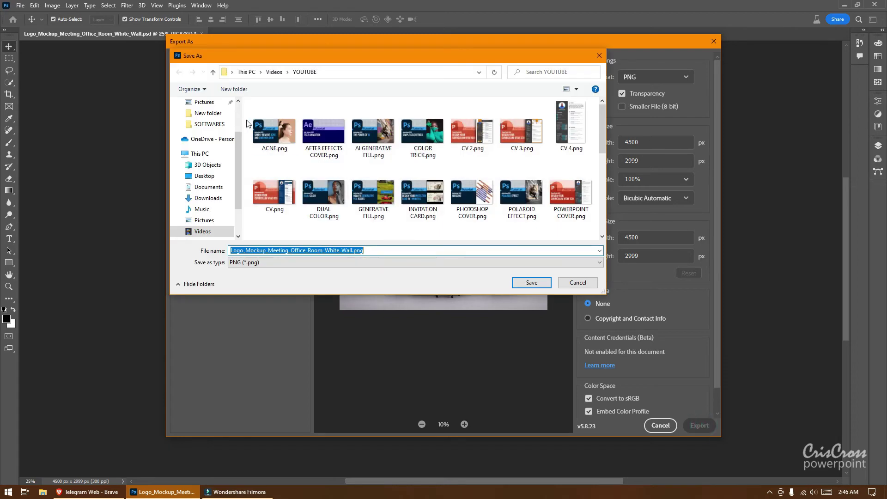
left_click(204, 176)
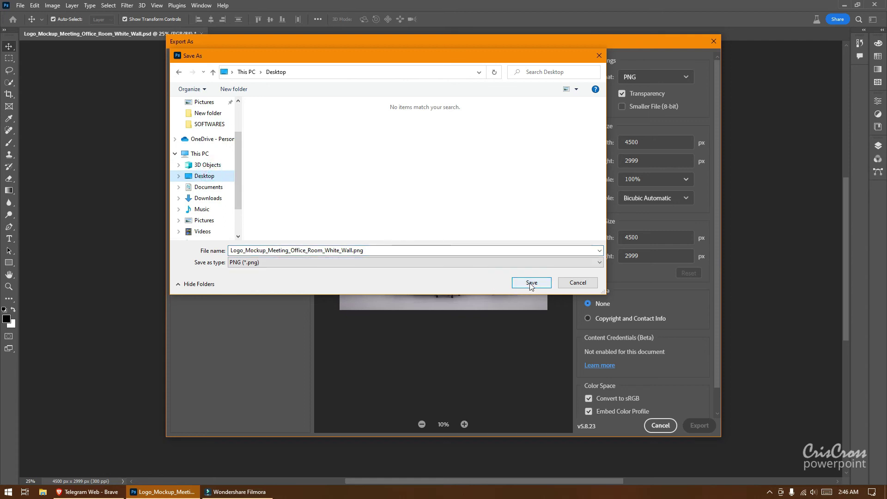
double_click(375, 251)
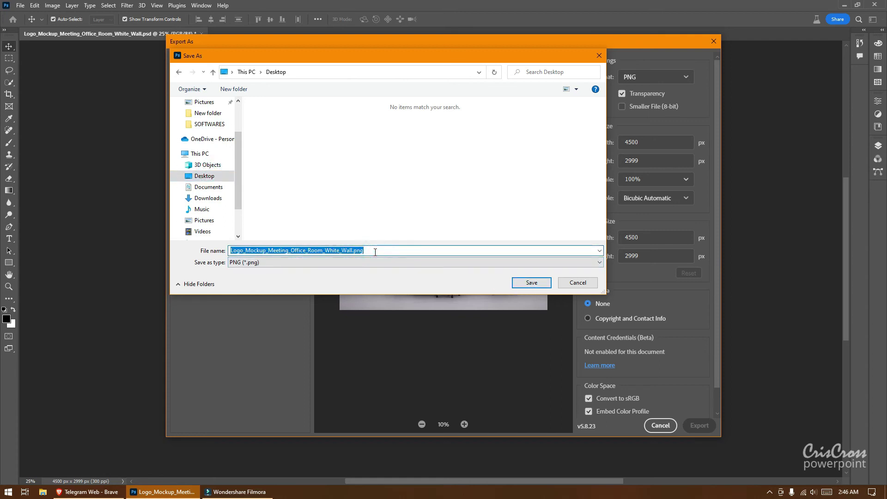
type("CRISCROSS")
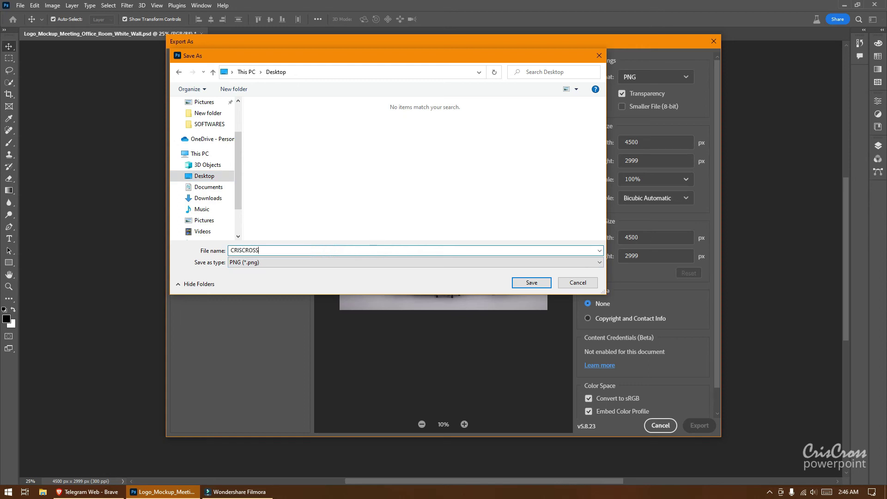
left_click(531, 282)
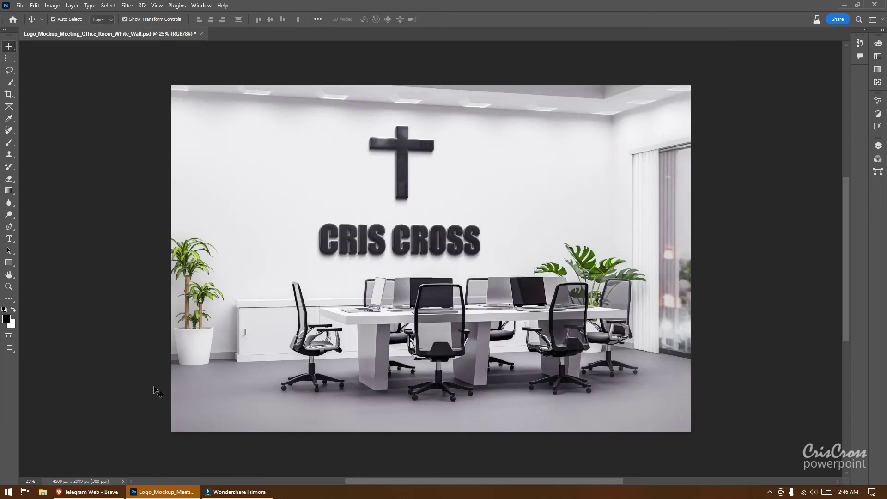
Step: Open CRISCROSS.png from the Desktop folder to view the result
left_click(43, 493)
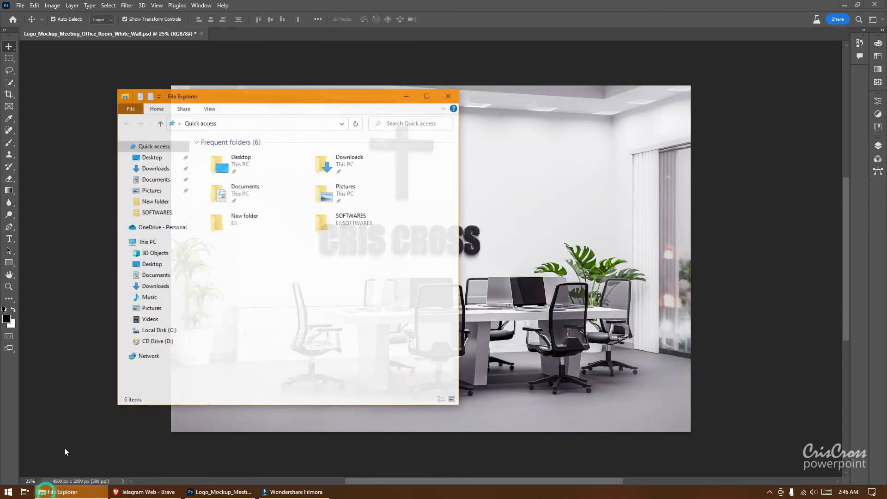
left_click(151, 157)
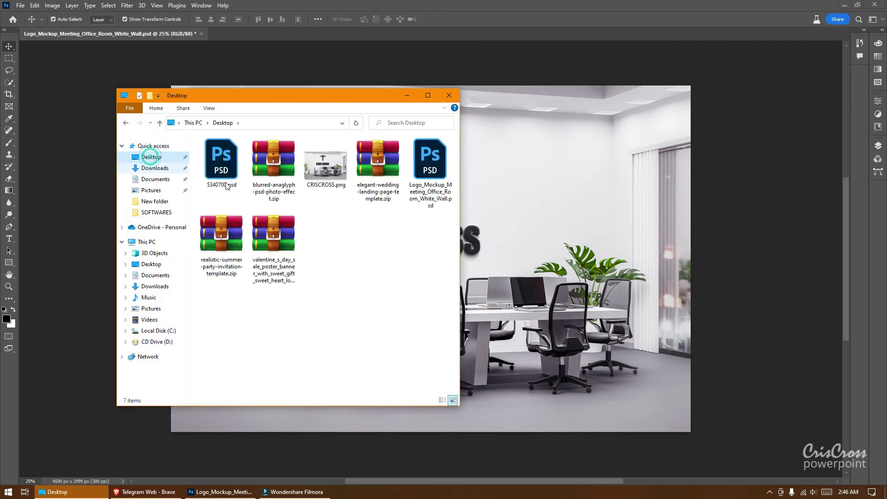
left_click(325, 167)
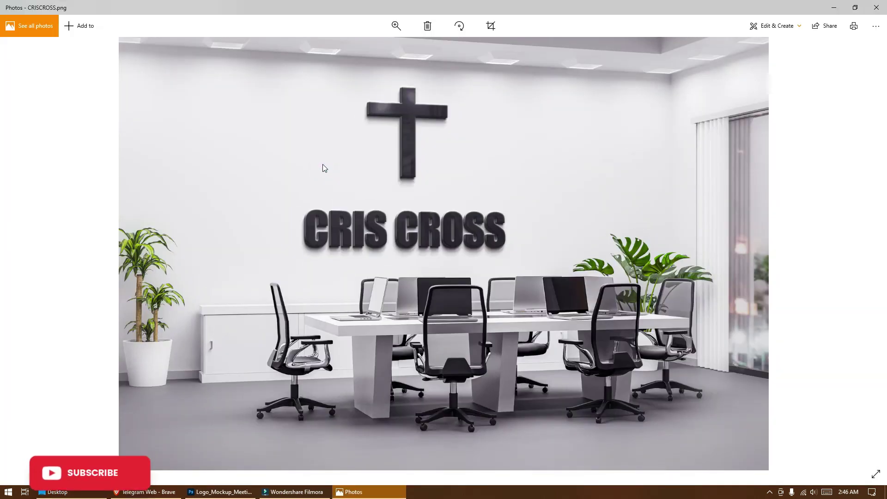